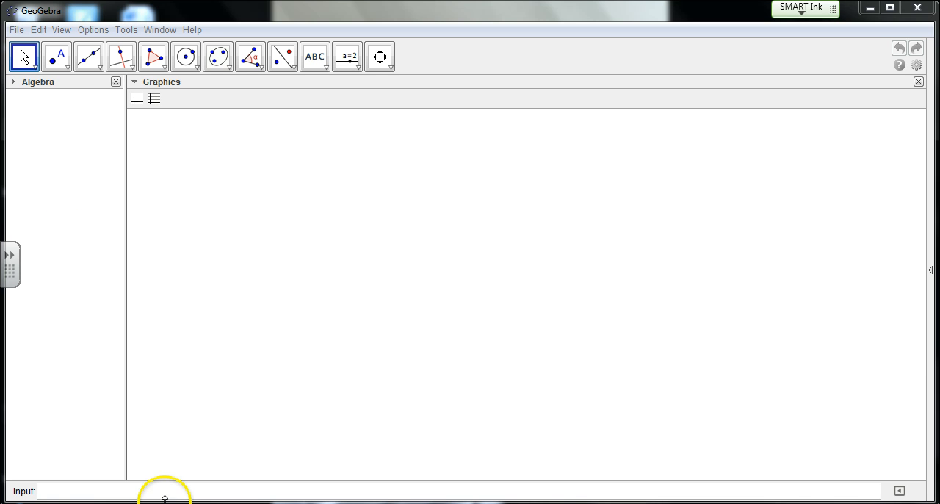
# - Switch to the Firefox browser and run a Google image search for "parallel lines"
pyautogui.moveTo(228, 503)
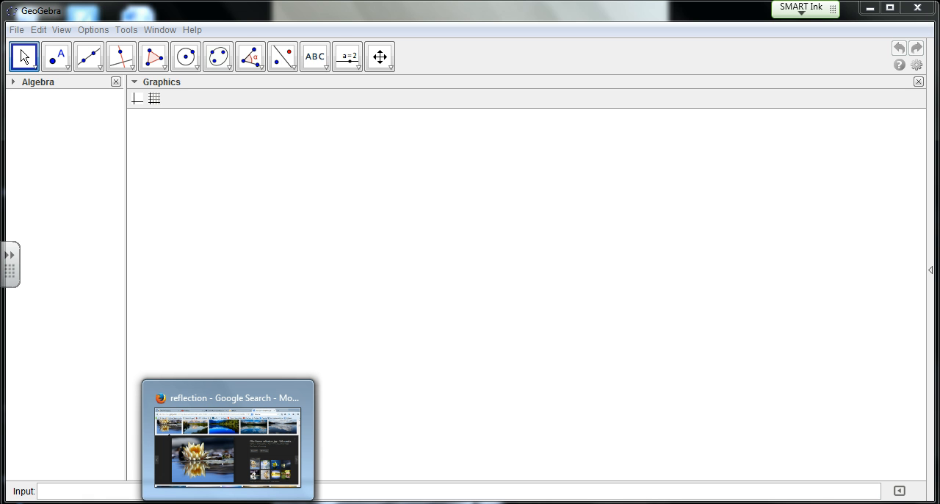
pyautogui.click(223, 488)
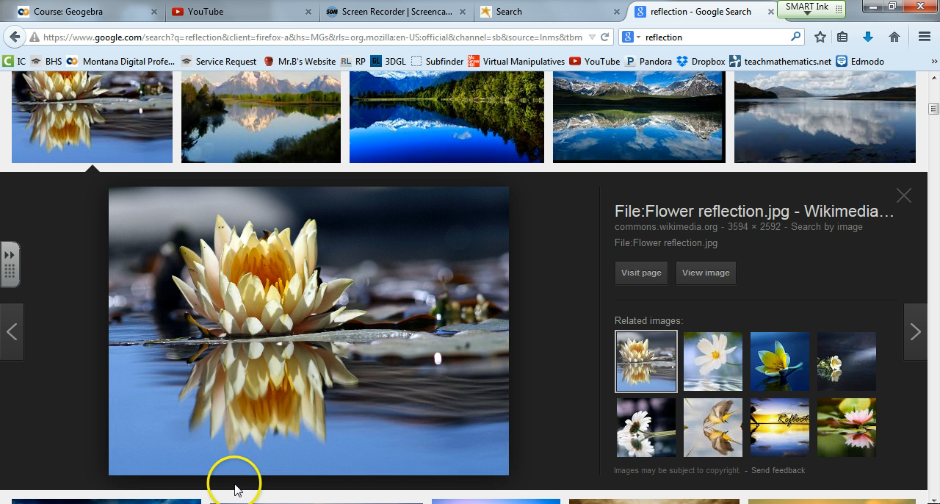
pyautogui.click(699, 38)
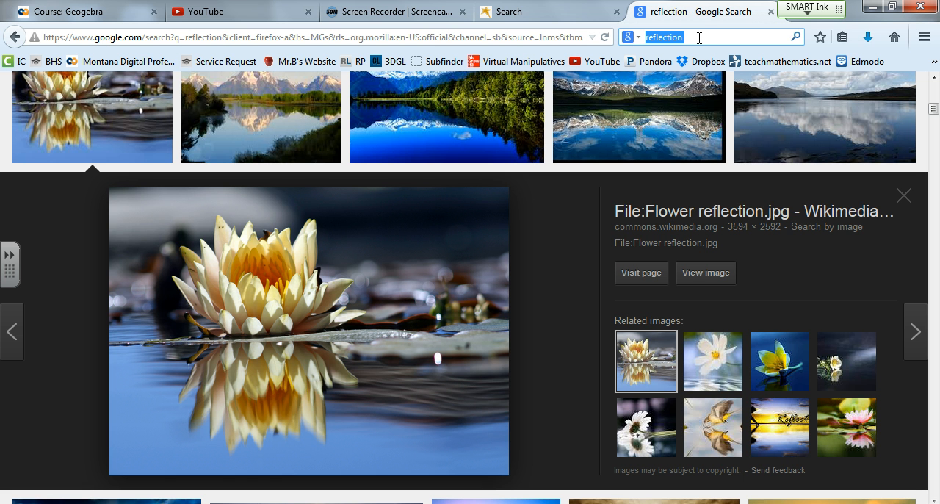
pyautogui.write('parallel lines')
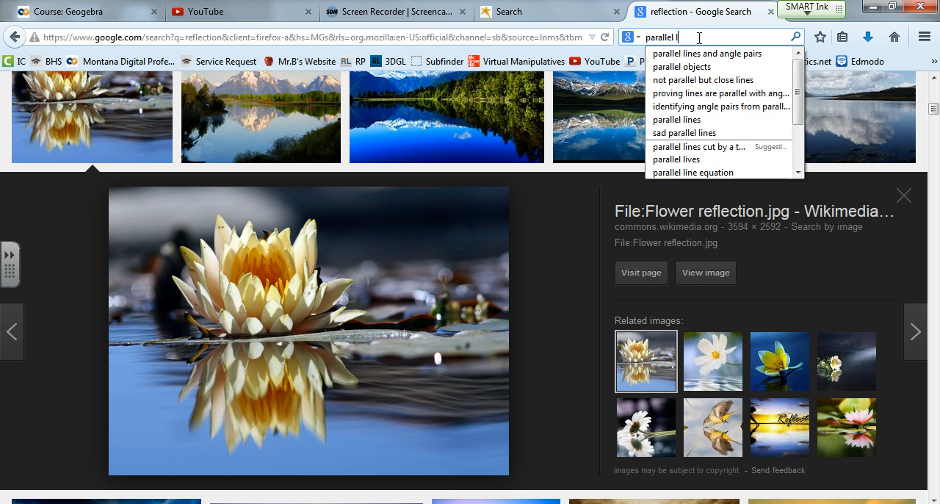
pyautogui.press('Return')
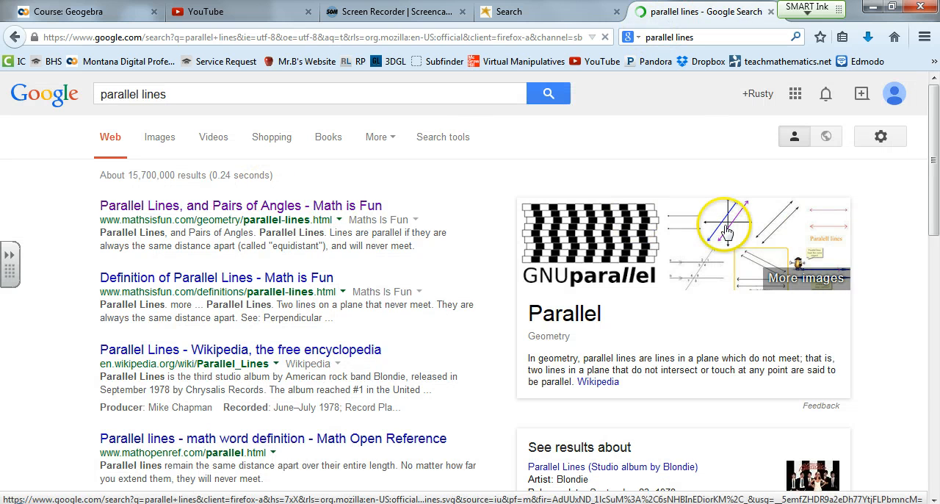
pyautogui.click(806, 276)
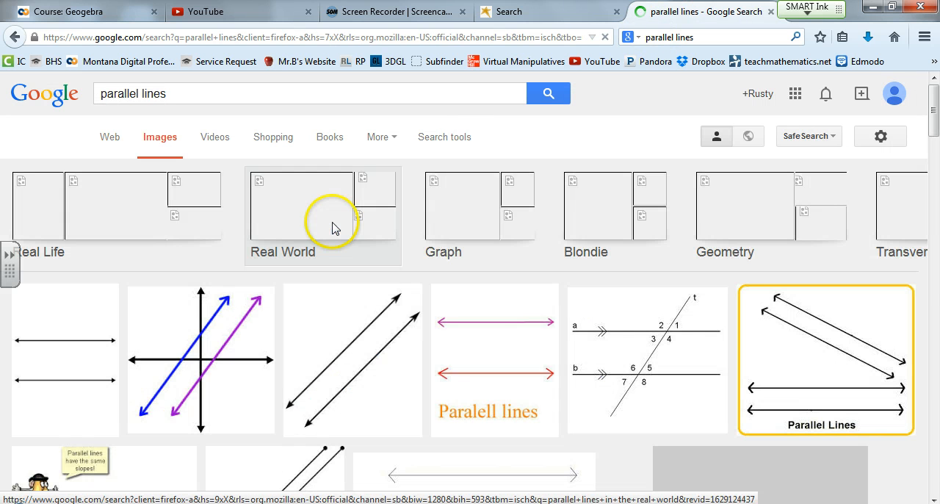
# - Narrow the image results to the Real World group and show all of its pictures
pyautogui.scroll(-2, 441, 253)
pyautogui.scroll(2, 337, 234)
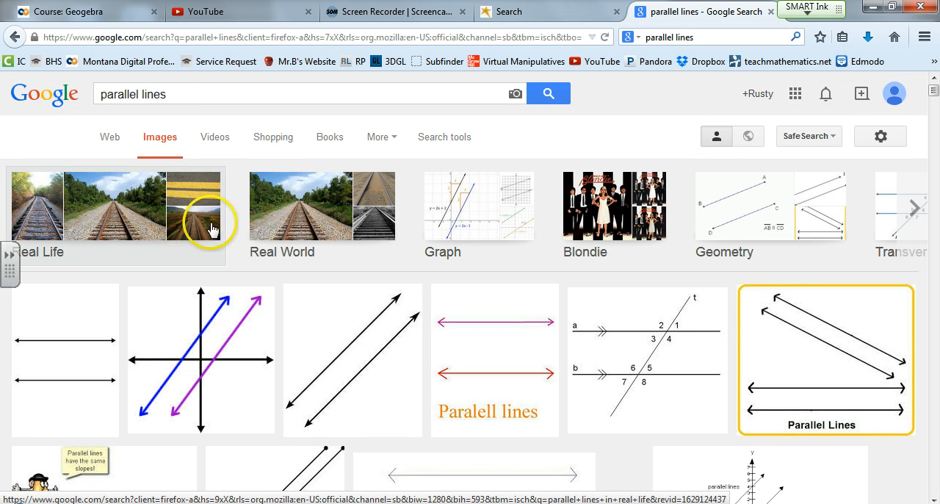
pyautogui.click(299, 216)
pyautogui.scroll(-3, 360, 258)
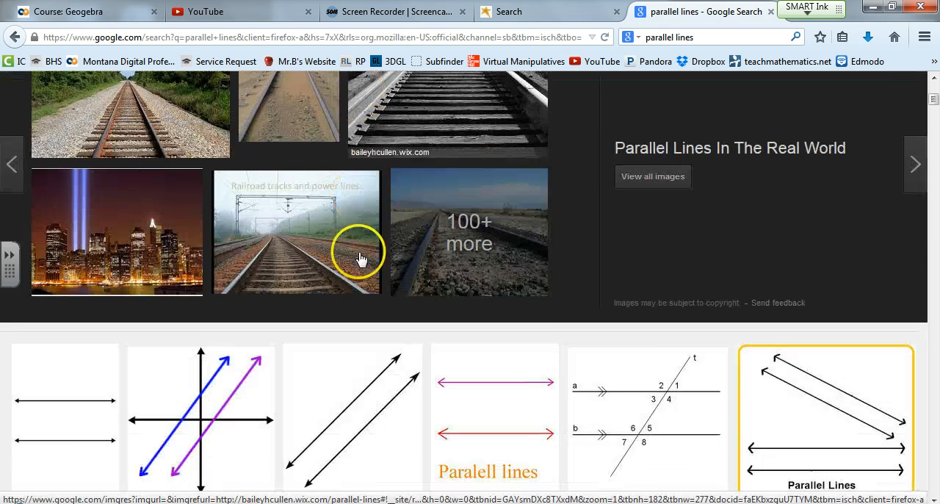
pyautogui.click(445, 236)
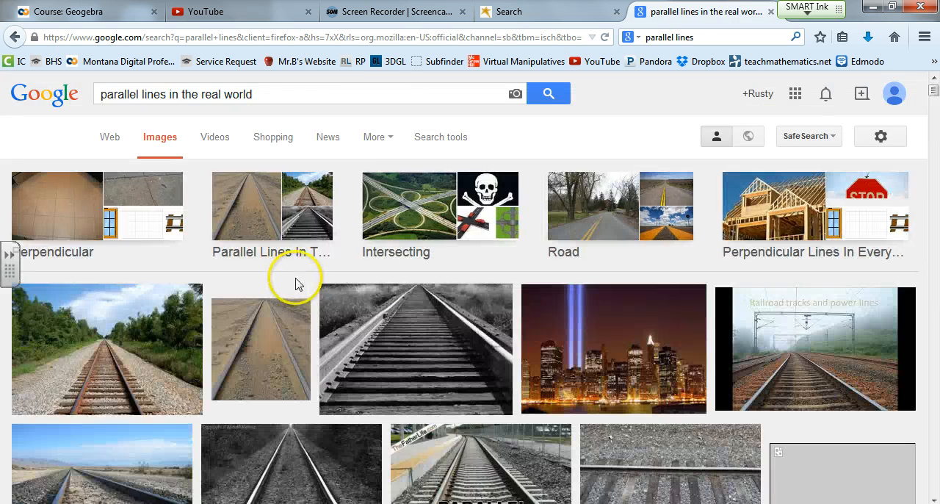
# - Find the picture of floating logs from Hope College and save it to the Desktop as the JPEG image Real-Life-Log
pyautogui.scroll(-3, 420, 277)
pyautogui.scroll(-3, 426, 282)
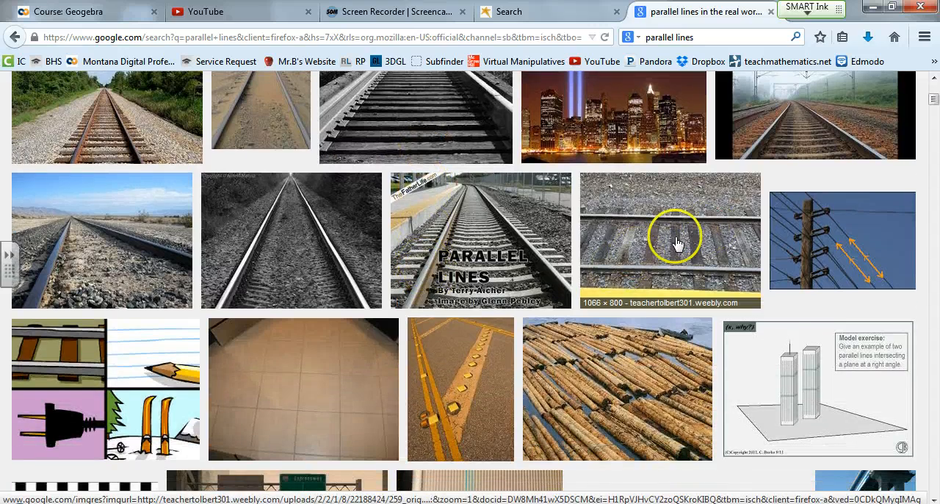
pyautogui.scroll(-8, 445, 266)
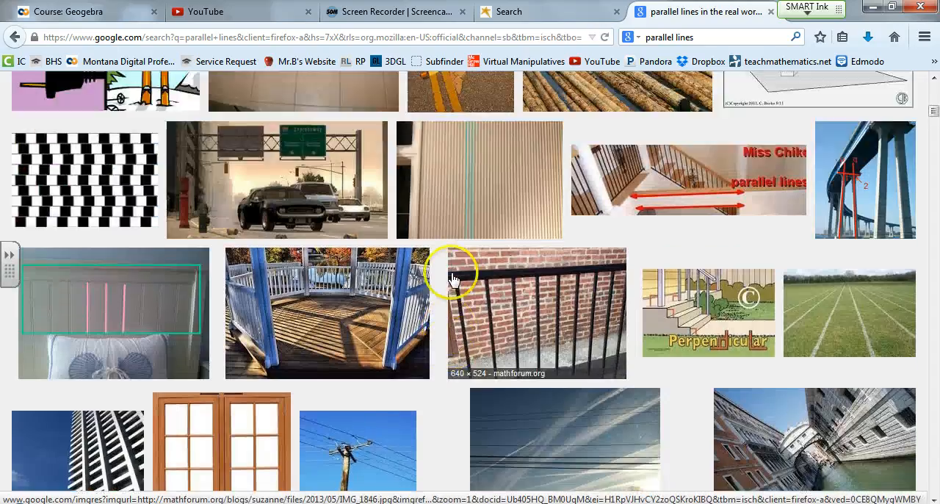
pyautogui.scroll(4, 453, 279)
pyautogui.click(598, 261)
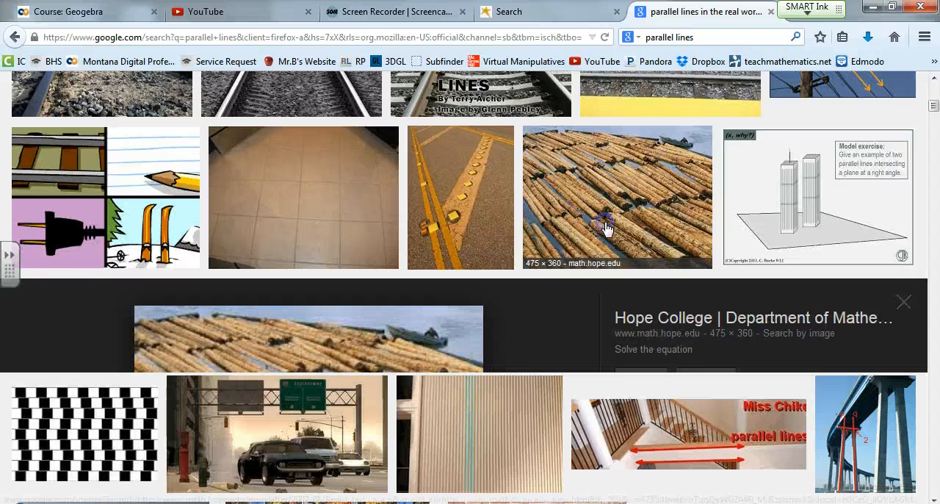
pyautogui.rightClick(292, 334)
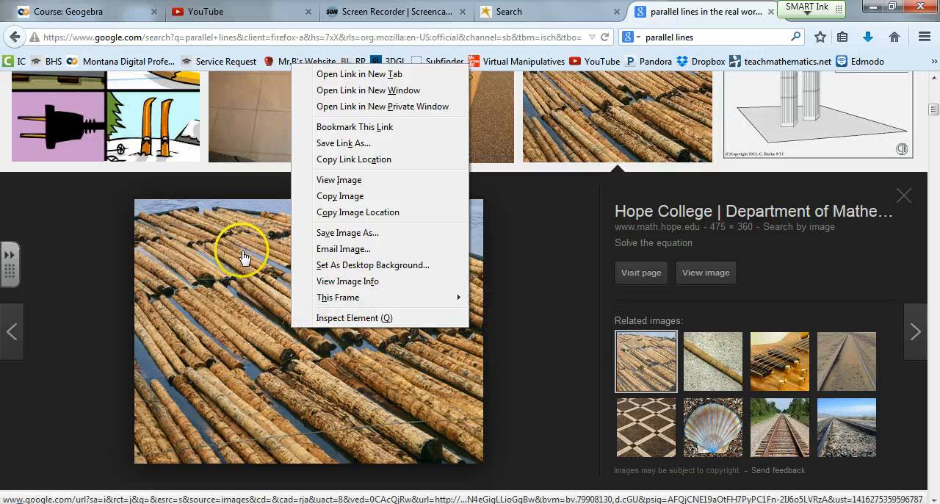
pyautogui.click(348, 233)
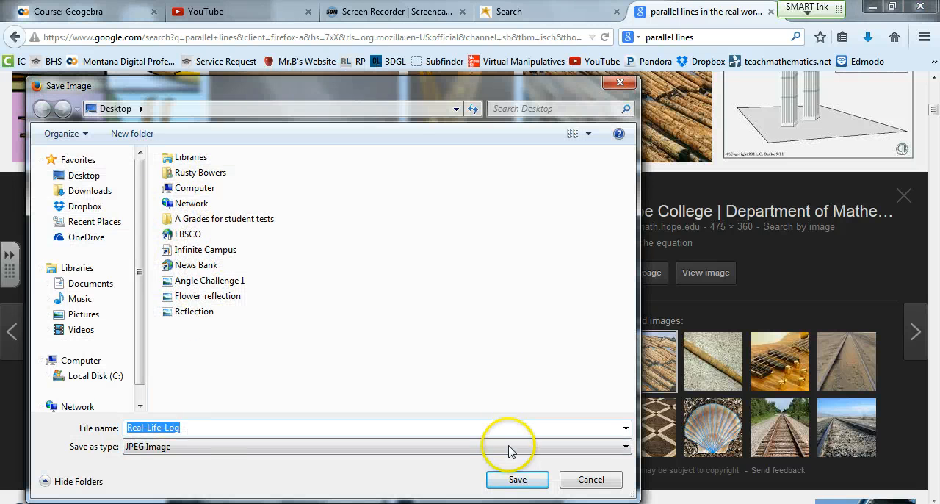
pyautogui.click(518, 480)
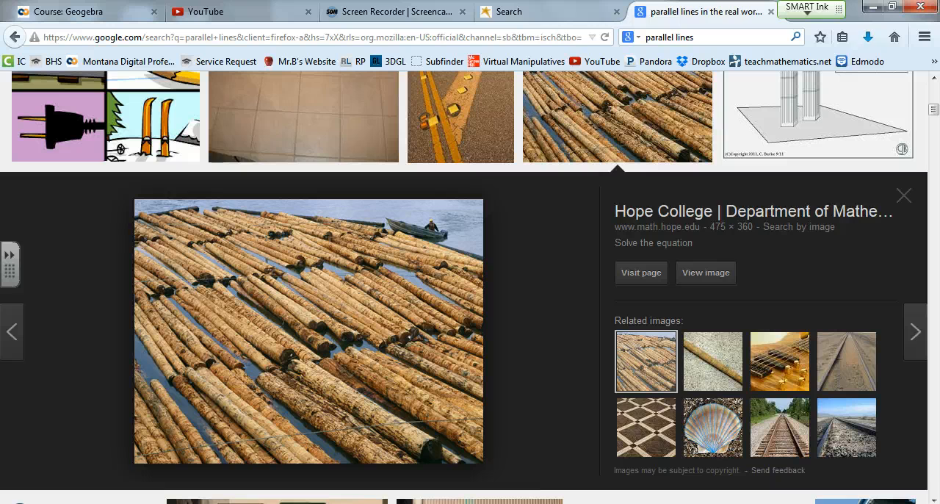
# - Switch to GeoGebra and shift its restored window aside so the picture files on the desktop are exposed
pyautogui.click(543, 503)
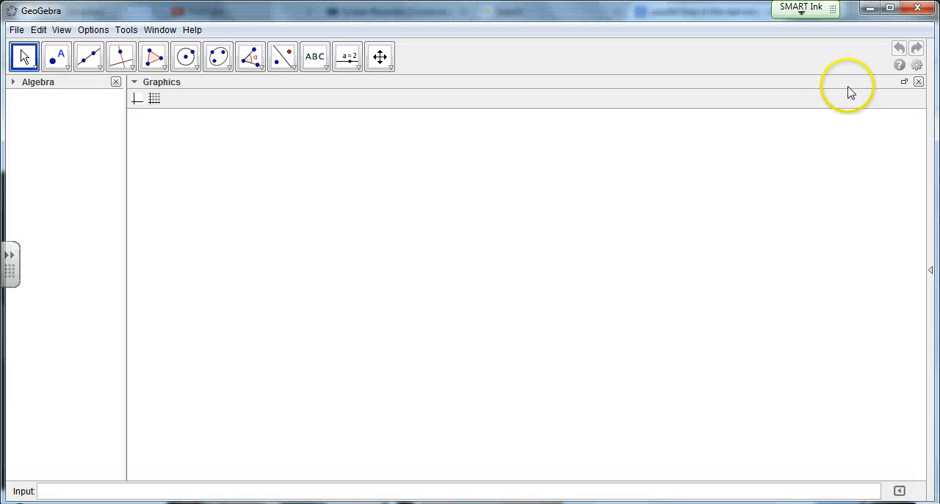
pyautogui.click(889, 11)
pyautogui.moveTo(495, 11); pyautogui.dragTo(792, 65)
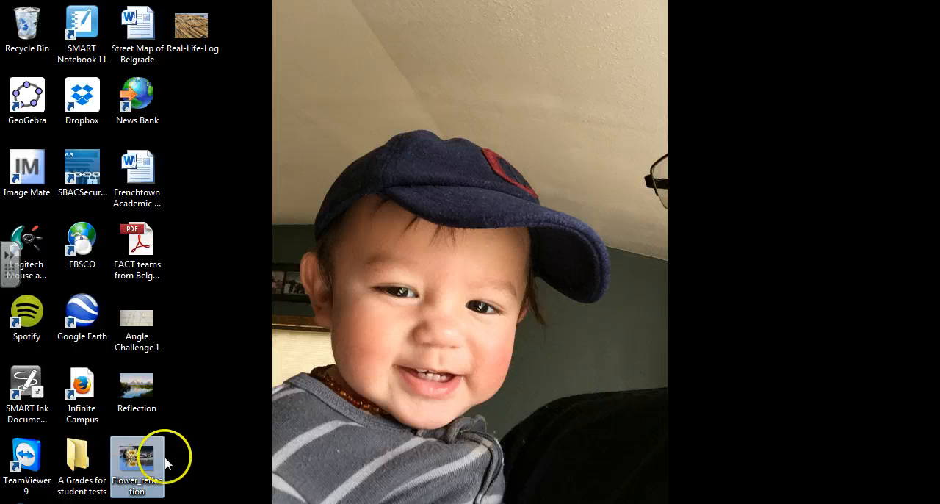
pyautogui.click(539, 500)
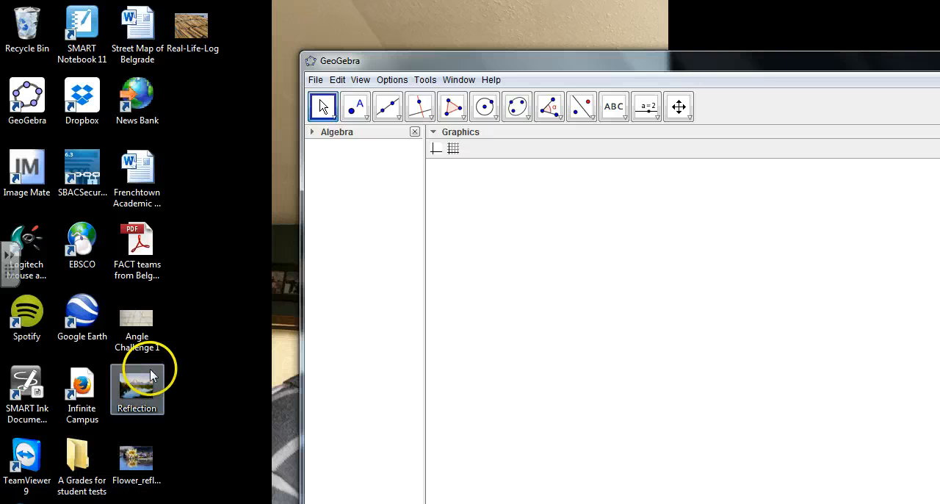
pyautogui.click(150, 397)
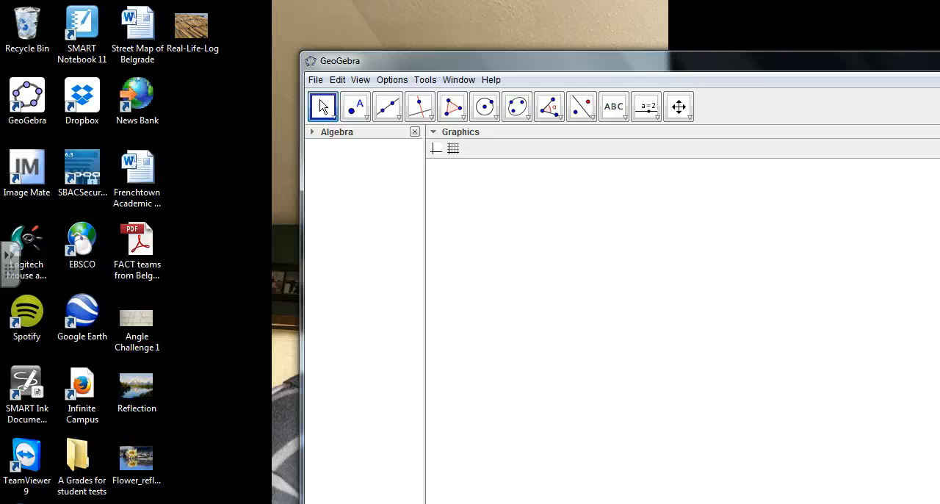
pyautogui.click(129, 503)
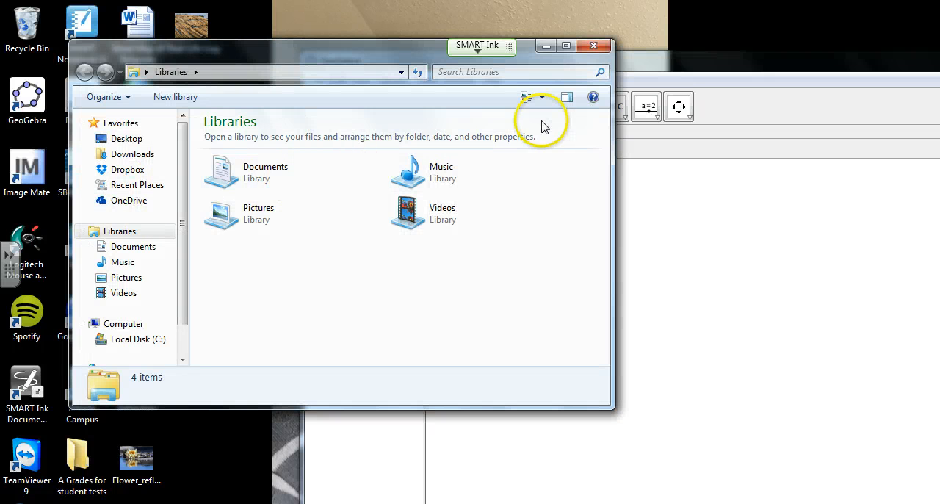
pyautogui.click(593, 45)
# - Insert the Flower_reflection picture from the desktop into the graphics view and move the GeoGebra window back
pyautogui.moveTo(132, 467); pyautogui.dragTo(630, 309)
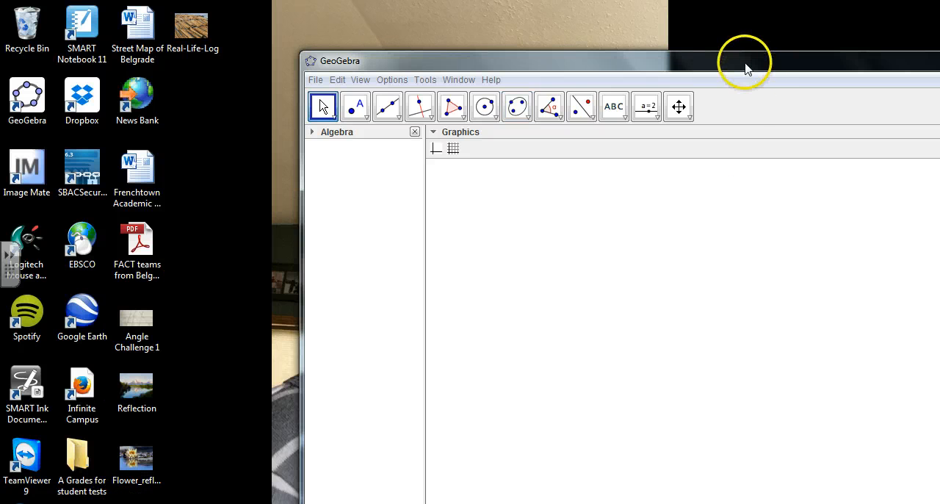
pyautogui.moveTo(744, 65); pyautogui.dragTo(543, 35)
pyautogui.moveTo(772, 31); pyautogui.dragTo(744, 32)
pyautogui.doubleClick(650, 32)
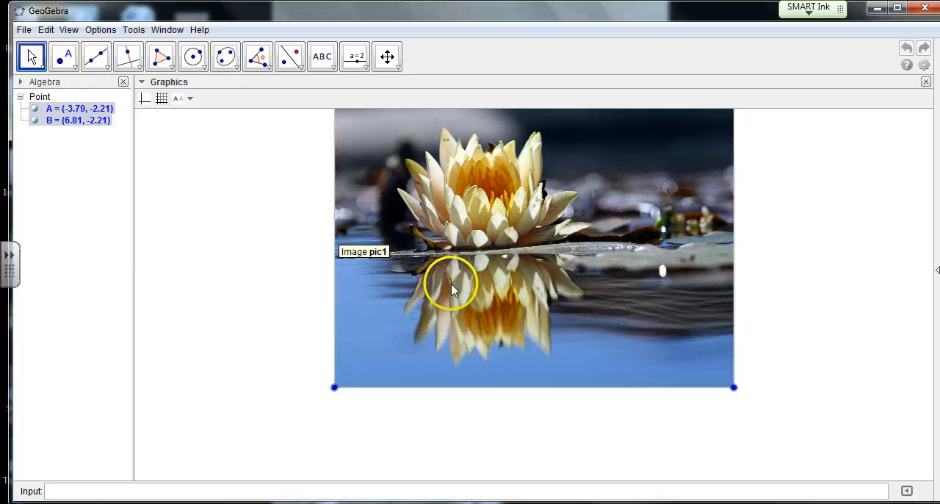
# - Nudge the flower picture in the graphics view and undo back to an empty drawing
pyautogui.click(832, 153)
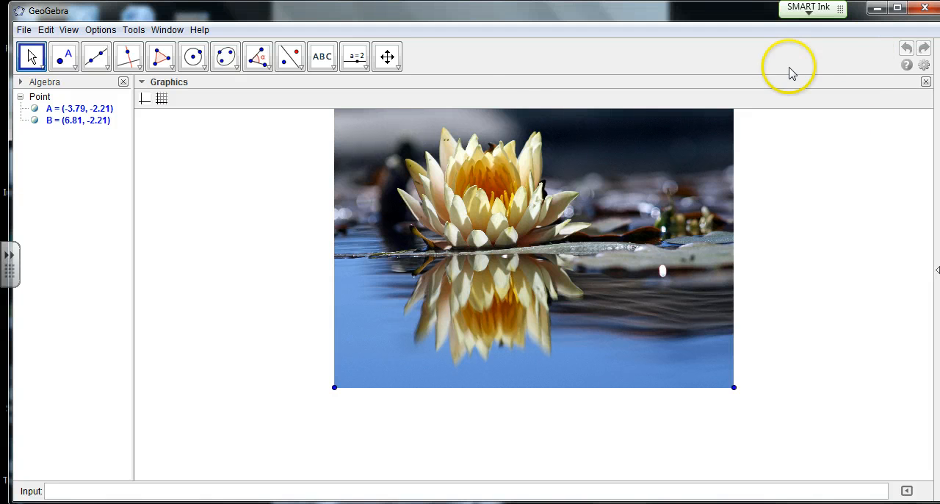
pyautogui.click(713, 194)
pyautogui.moveTo(712, 193); pyautogui.dragTo(702, 205)
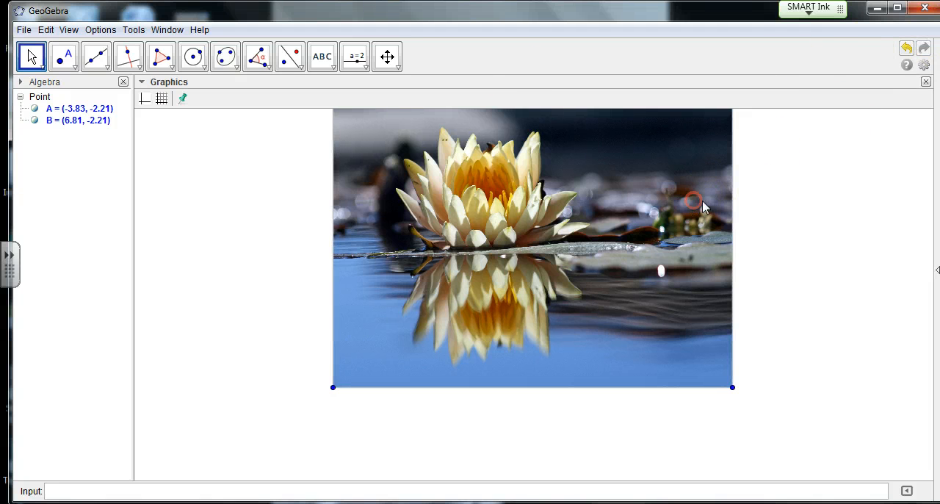
pyautogui.click(906, 49)
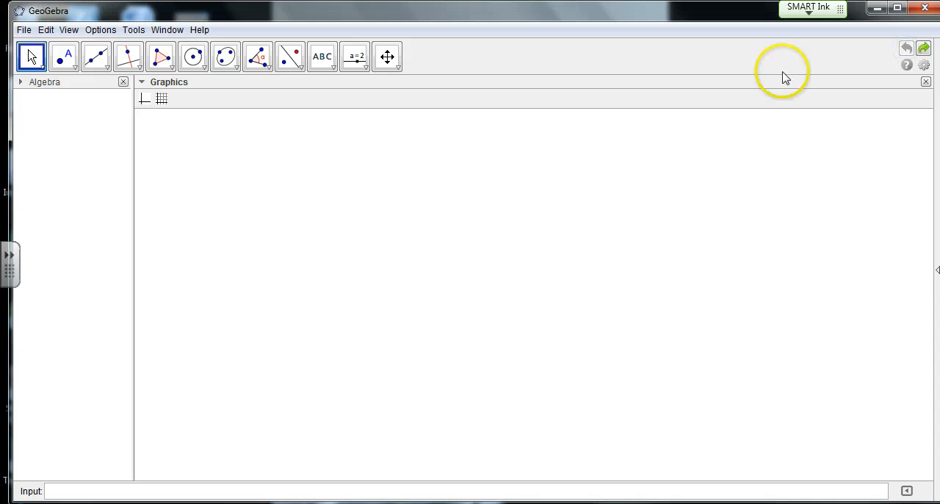
# - Uncover the desktop beside the GeoGebra window and insert the Real-Life-Log picture into the graphics view
pyautogui.click(878, 8)
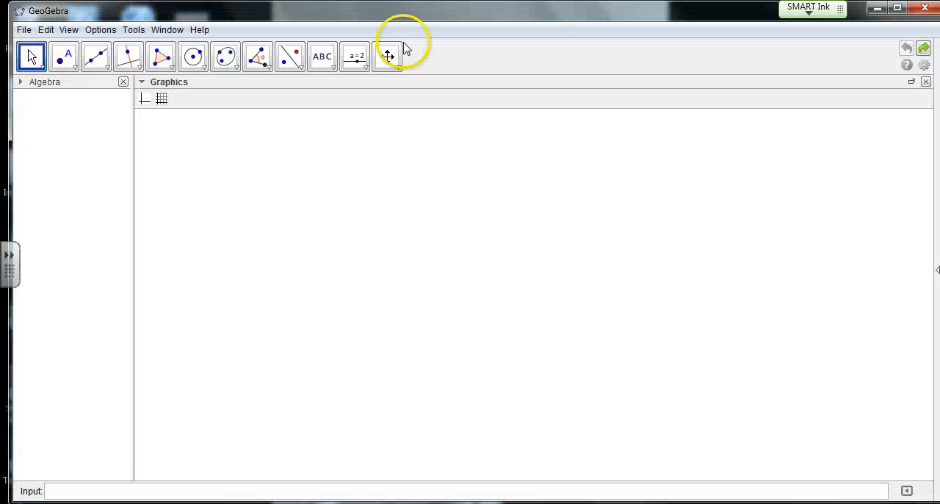
pyautogui.moveTo(380, 14); pyautogui.dragTo(698, 96)
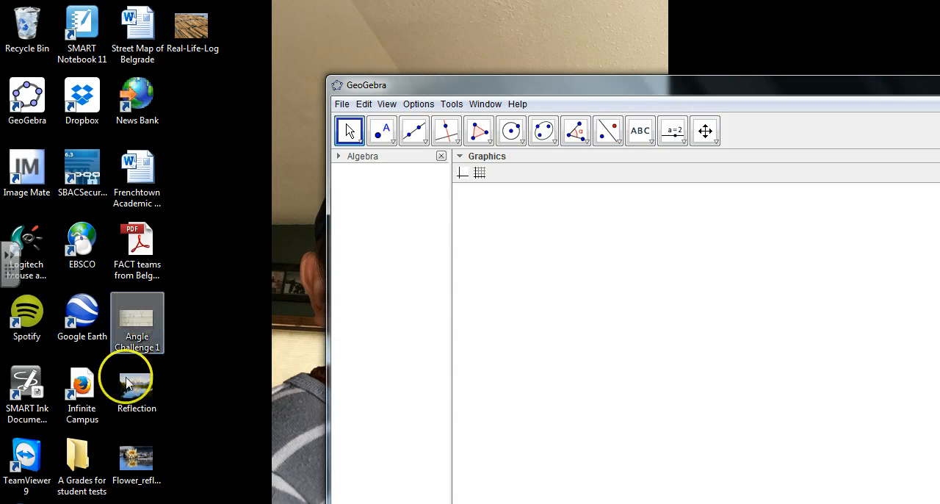
pyautogui.moveTo(193, 26); pyautogui.dragTo(674, 310)
pyautogui.moveTo(706, 84); pyautogui.dragTo(490, 19)
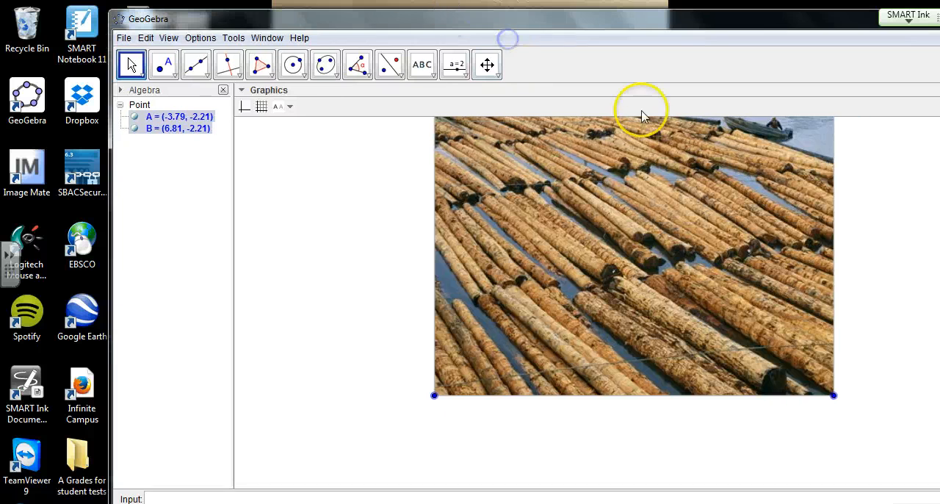
# - Move the log picture's corner A to about (-7.09, -3.61) and enlarge the picture by moving corner B to about (6.15, -3.39)
pyautogui.moveTo(603, 255); pyautogui.dragTo(476, 300)
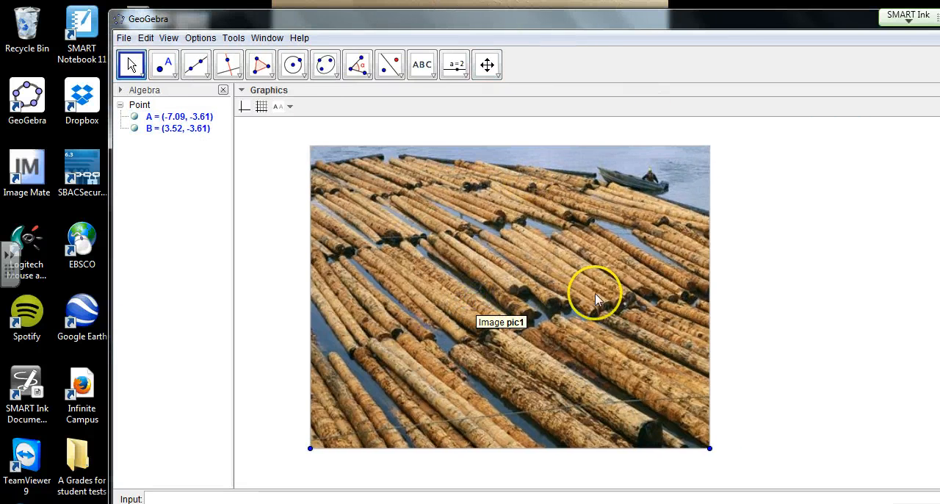
pyautogui.click(265, 312)
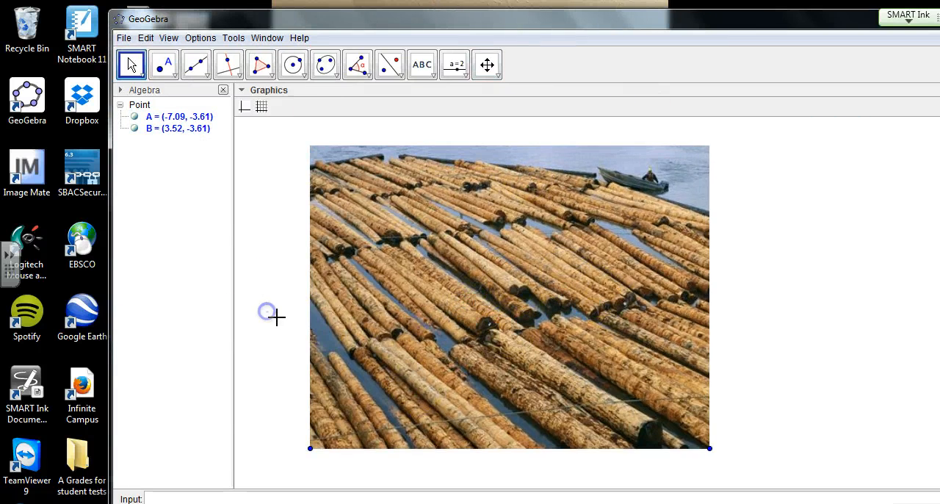
pyautogui.moveTo(709, 448); pyautogui.dragTo(808, 439)
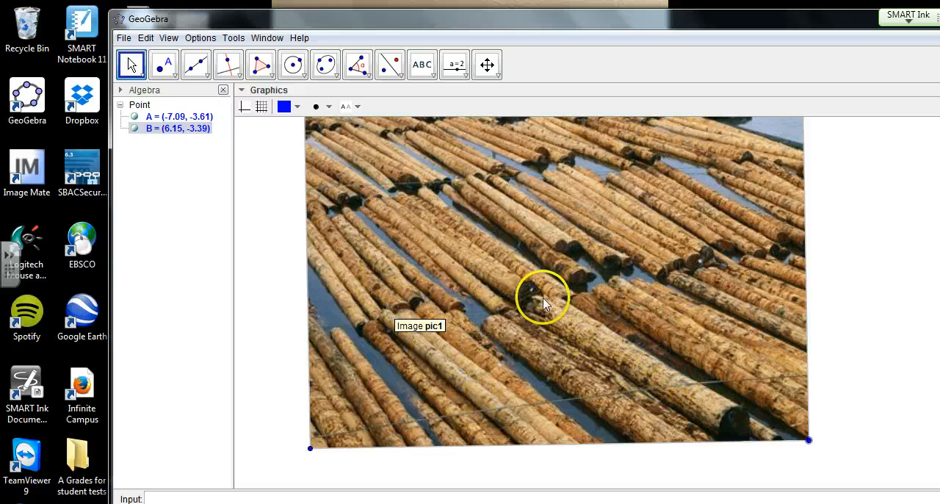
# - Draw a line along one log through points at about (-5.14, 3.06) and (-1.43, 0.67)
pyautogui.click(197, 65)
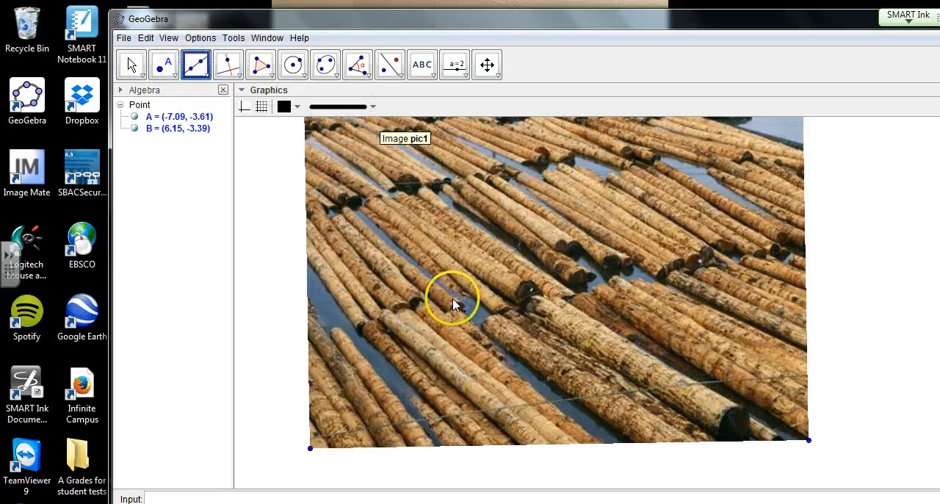
pyautogui.click(384, 195)
pyautogui.click(523, 288)
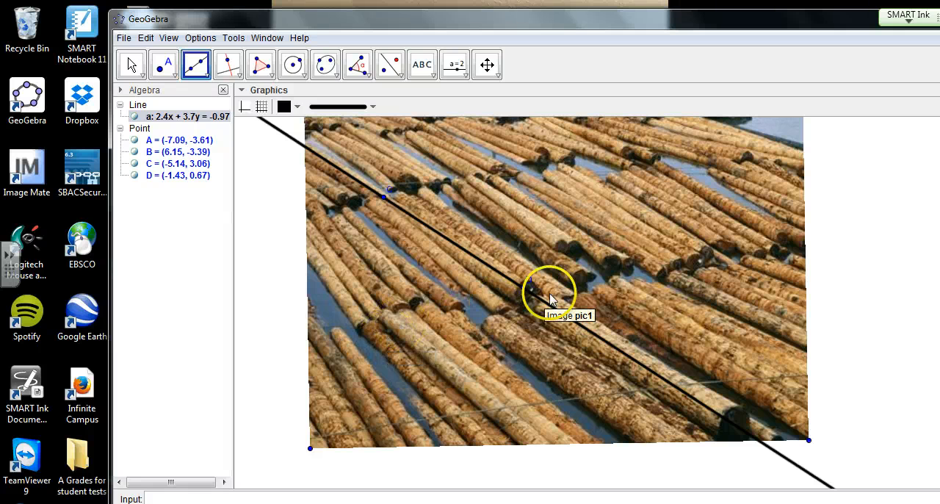
# - Draw a second line along an upper log through points at about (0.87, 3.63) and (3.69, 1.99), and leave the Line tool
pyautogui.click(610, 175)
pyautogui.click(716, 235)
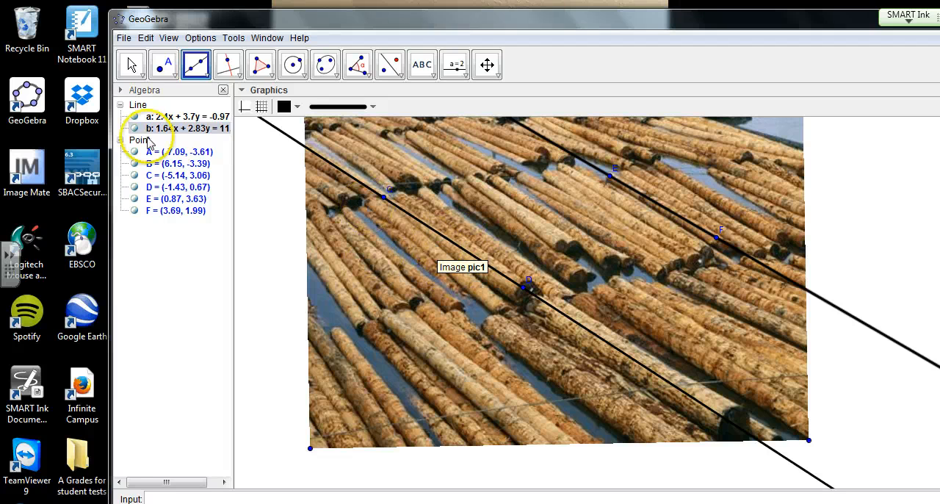
pyautogui.click(131, 64)
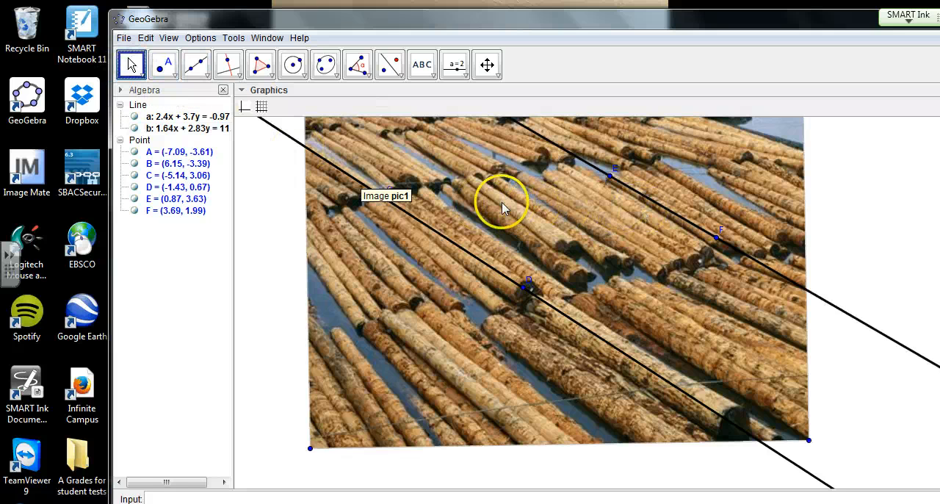
# - Open the log picture's object properties and lower its opacity so the drawn lines stand out
pyautogui.rightClick(501, 203)
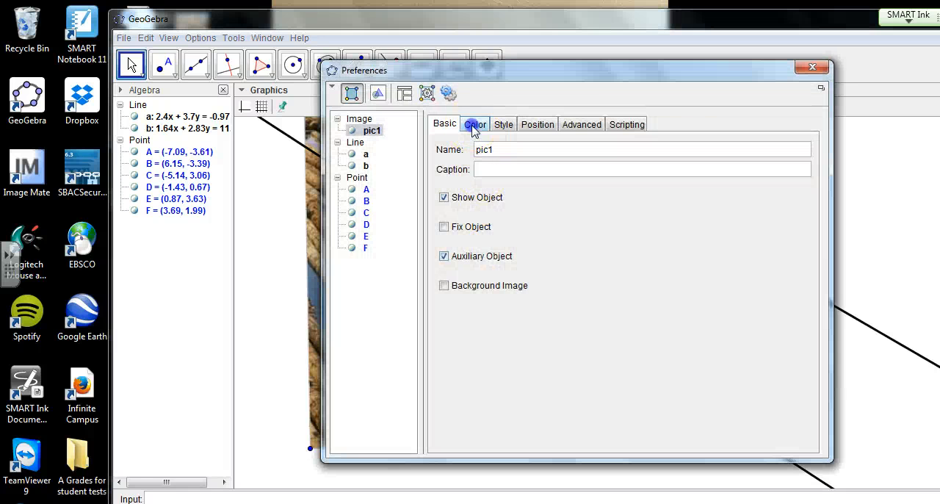
pyautogui.click(474, 126)
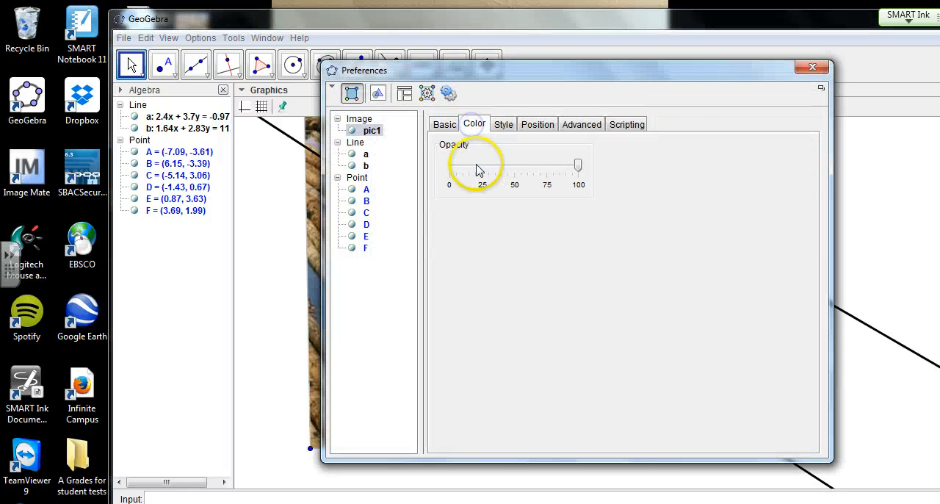
pyautogui.click(527, 124)
pyautogui.click(465, 125)
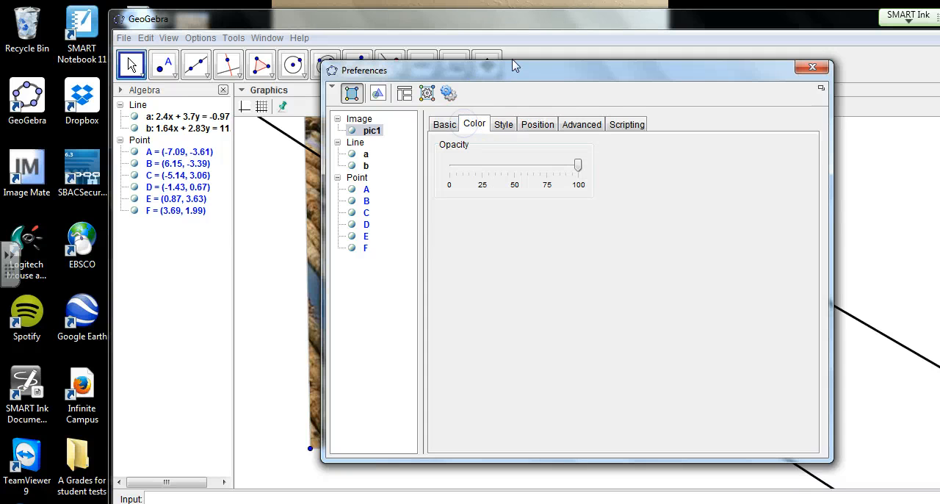
pyautogui.moveTo(514, 66); pyautogui.dragTo(227, 47)
pyautogui.click(189, 155)
pyautogui.click(191, 160)
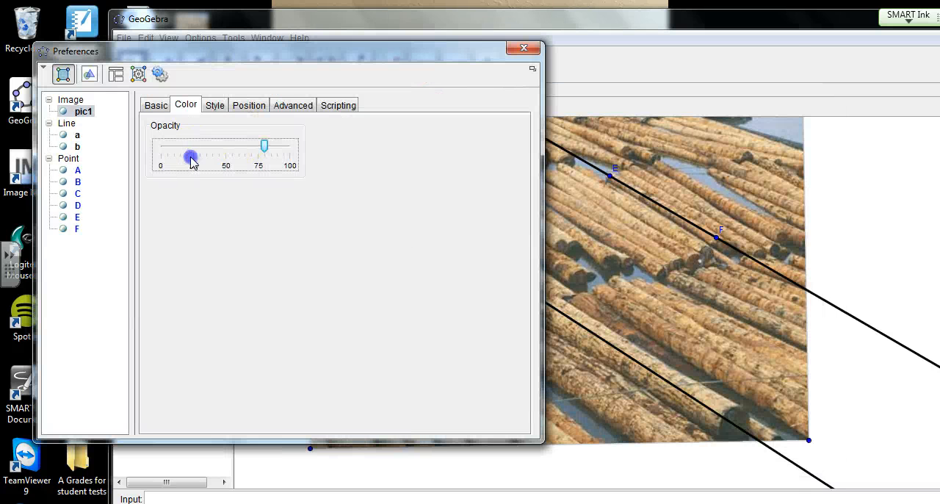
pyautogui.click(190, 160)
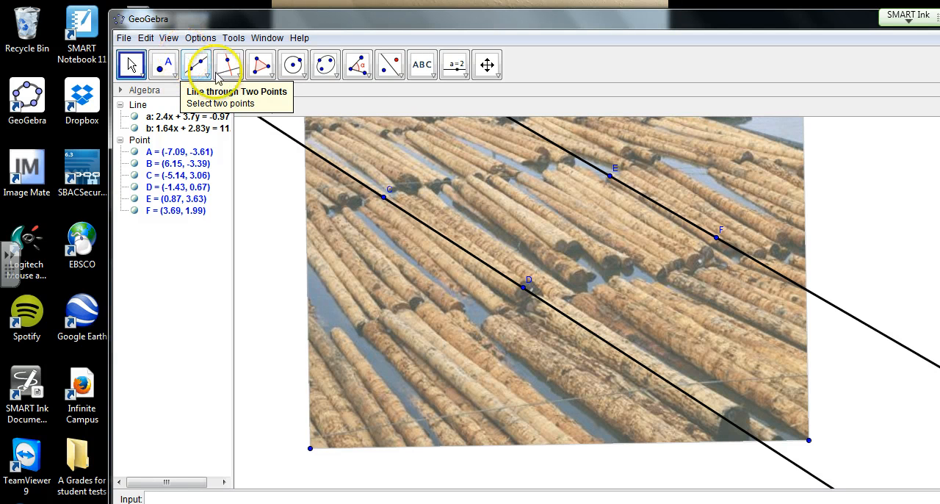
# - Draw a transversal line through points D and E across the two log lines
pyautogui.click(195, 65)
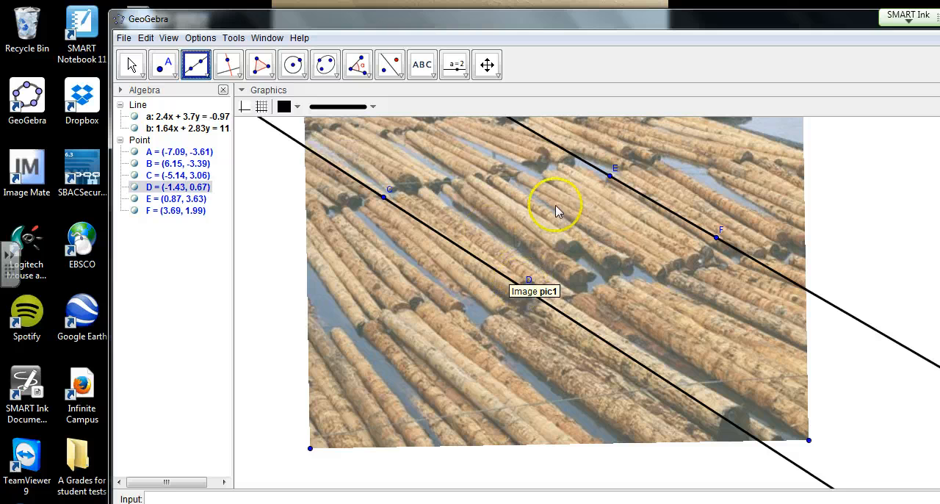
pyautogui.click(523, 289)
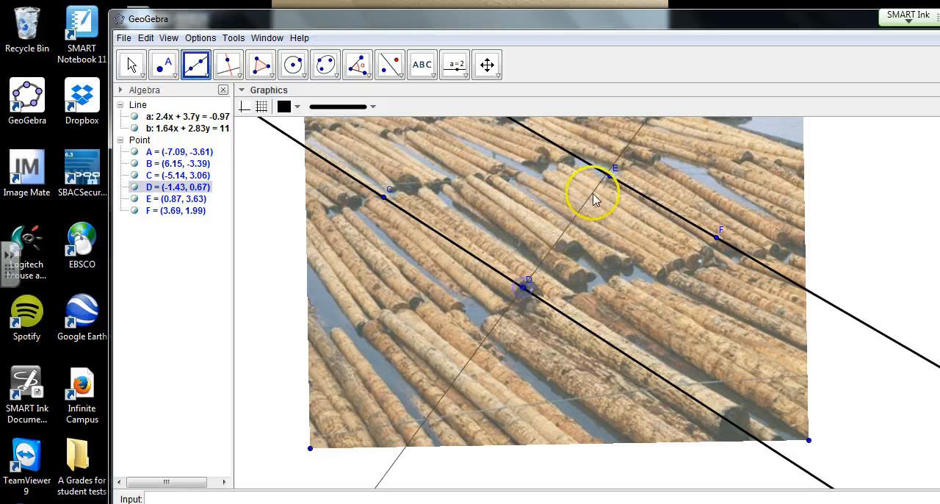
pyautogui.click(609, 174)
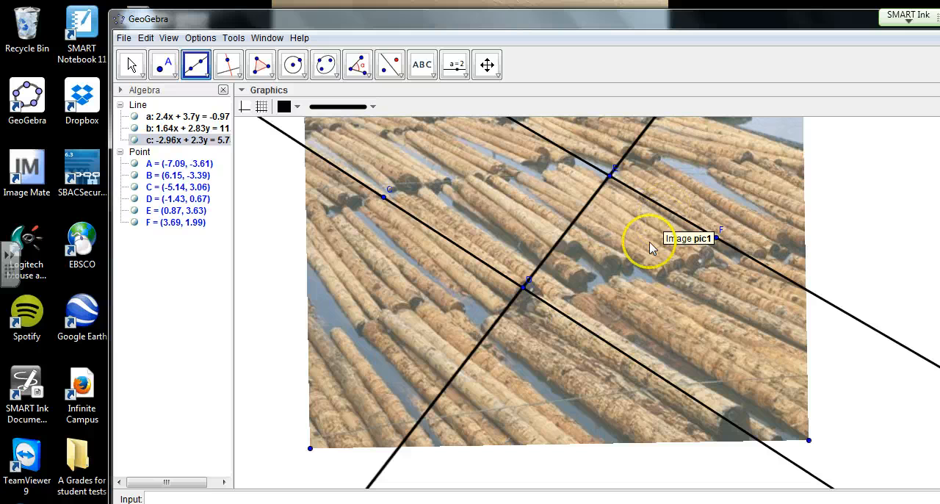
# - Follow the two log lines beyond the picture to examine whether they converge, and return to the picture
pyautogui.click(487, 65)
pyautogui.moveTo(859, 376); pyautogui.dragTo(710, 270)
pyautogui.moveTo(685, 248); pyautogui.dragTo(480, 96)
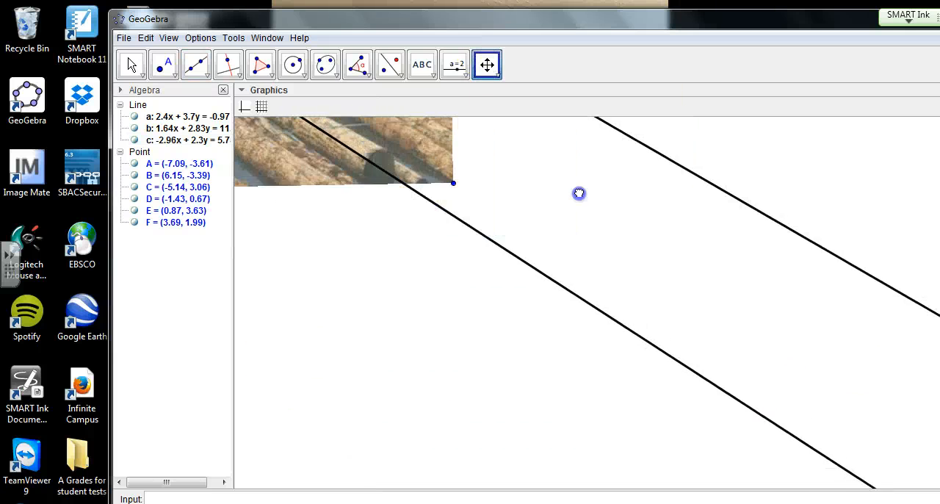
pyautogui.moveTo(579, 193); pyautogui.dragTo(435, 108)
pyautogui.moveTo(679, 263); pyautogui.dragTo(453, 122)
pyautogui.moveTo(748, 304); pyautogui.dragTo(577, 206)
pyautogui.moveTo(749, 319); pyautogui.dragTo(539, 204)
pyautogui.moveTo(866, 375); pyautogui.dragTo(680, 276)
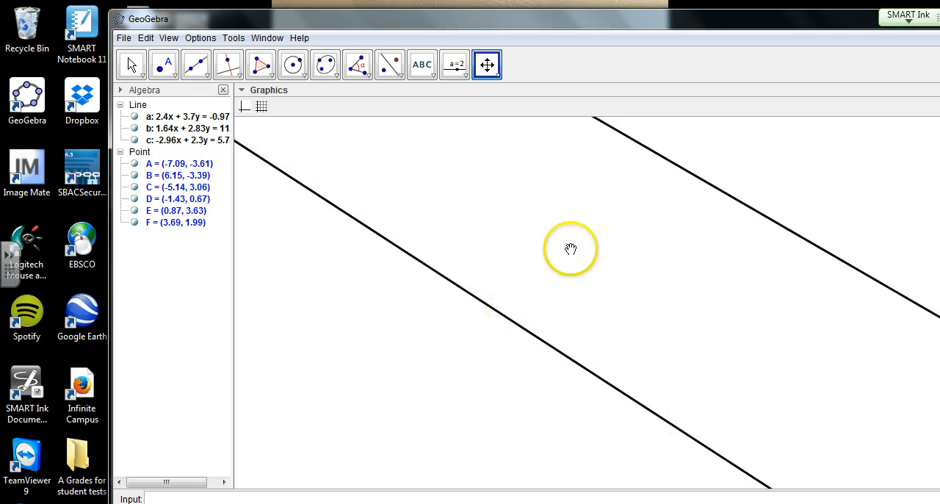
pyautogui.moveTo(748, 333); pyautogui.dragTo(602, 230)
pyautogui.moveTo(560, 208); pyautogui.dragTo(681, 354)
pyautogui.moveTo(616, 298); pyautogui.dragTo(624, 317)
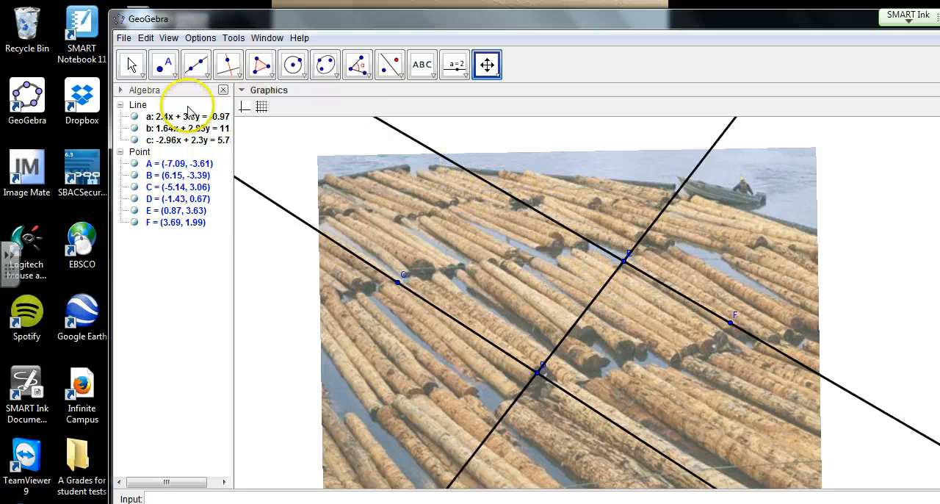
# - Place a point on the upper log line at about (-1.09, 4.76) and measure its angle with the transversal at E, ending at D
pyautogui.click(163, 66)
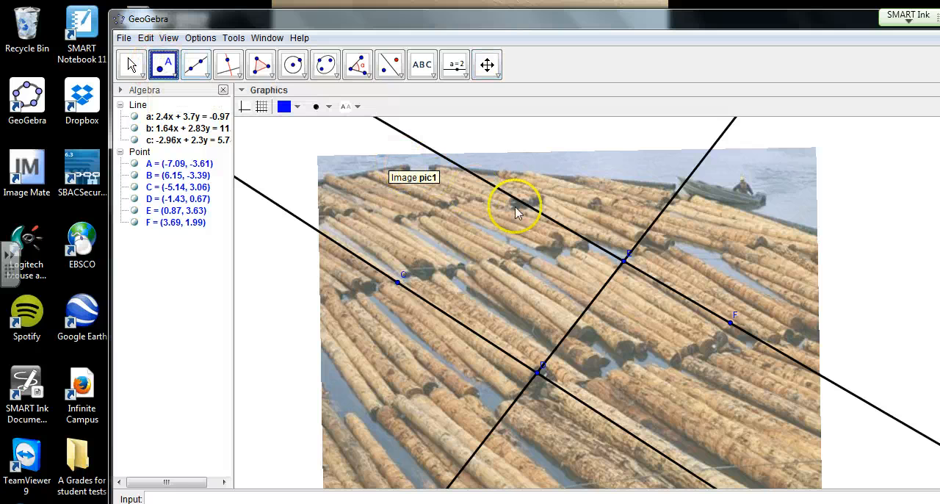
pyautogui.click(549, 218)
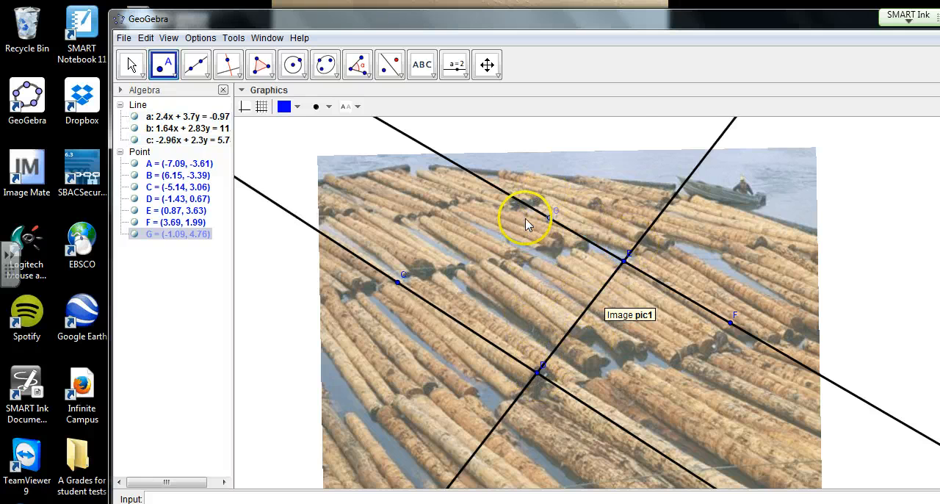
pyautogui.click(358, 64)
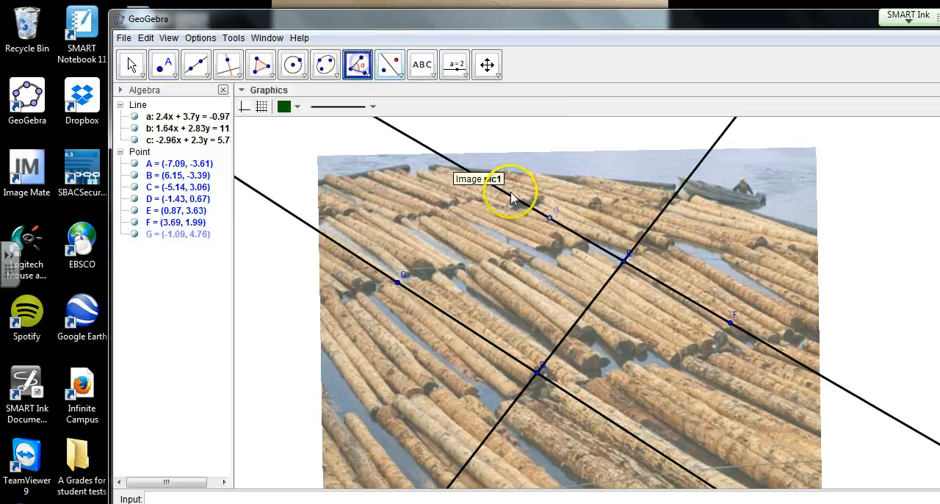
pyautogui.click(552, 221)
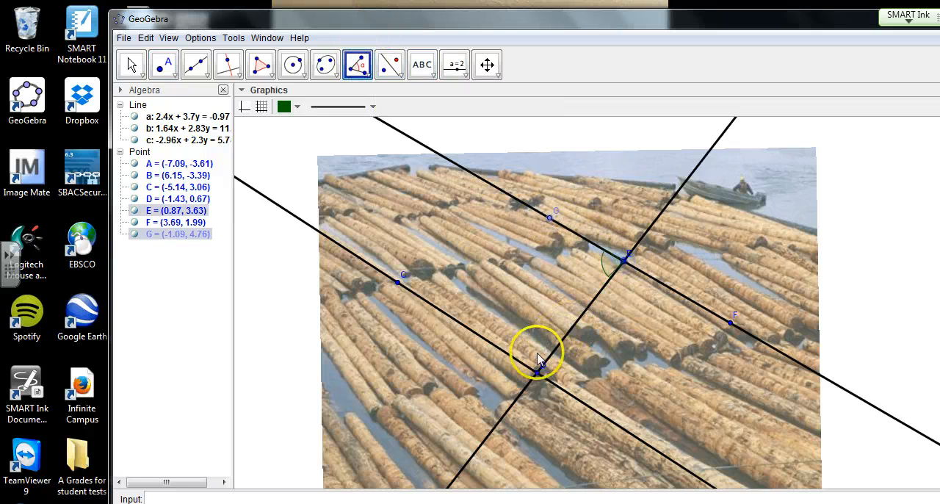
pyautogui.click(539, 369)
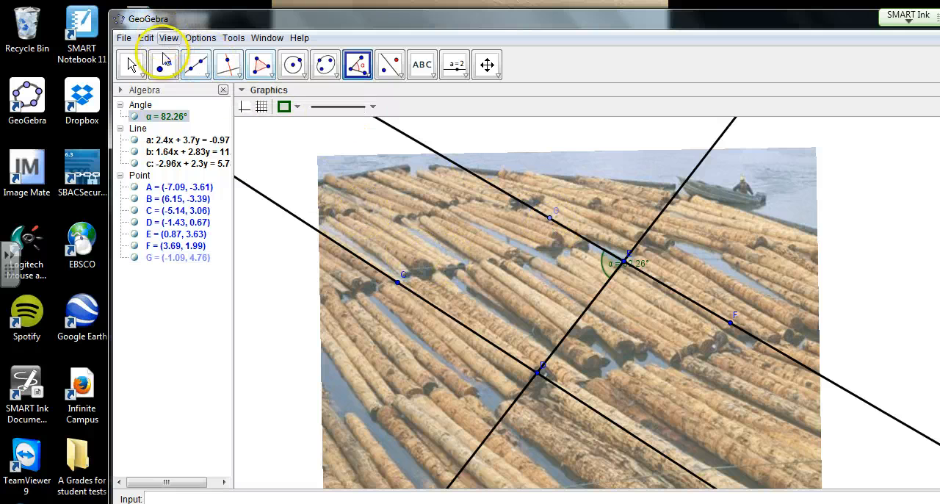
# - Place a point on the lower log line at about (0.79, -0.77) and measure the alternate interior angle at D, ending at E
pyautogui.click(163, 64)
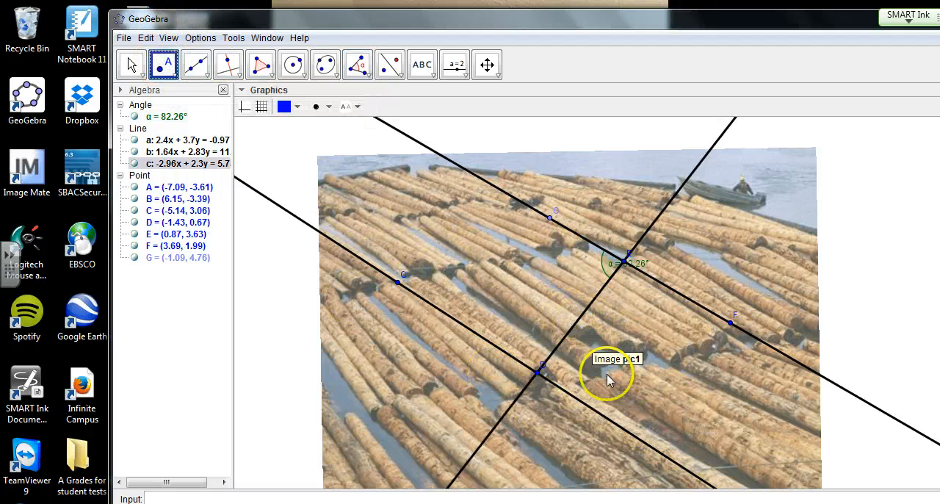
pyautogui.click(621, 430)
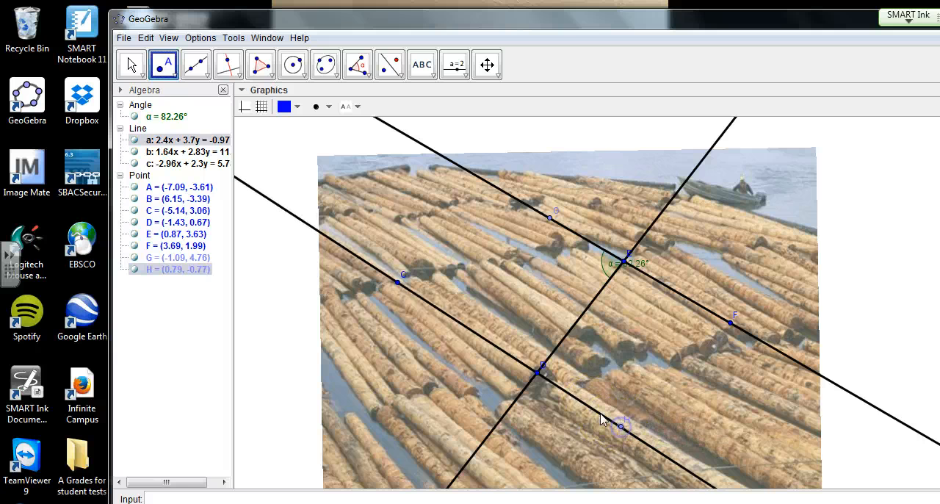
pyautogui.click(357, 64)
pyautogui.click(621, 426)
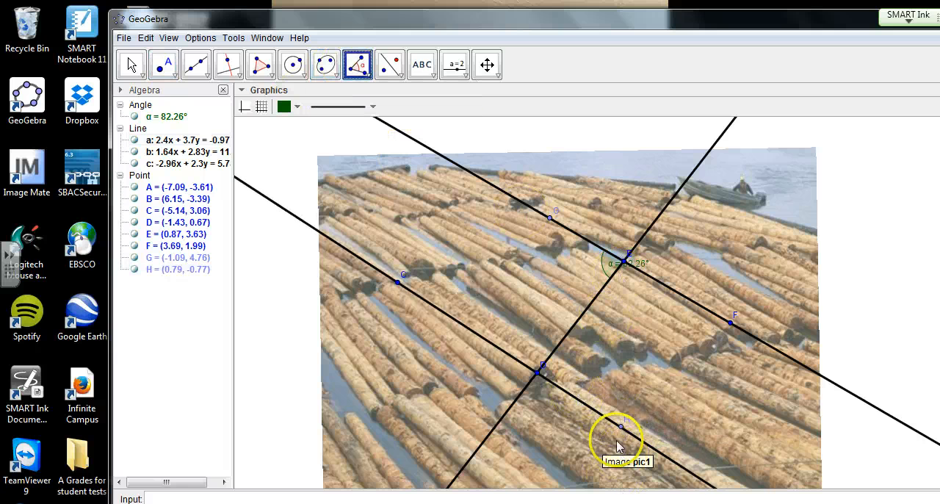
pyautogui.click(537, 371)
pyautogui.click(613, 269)
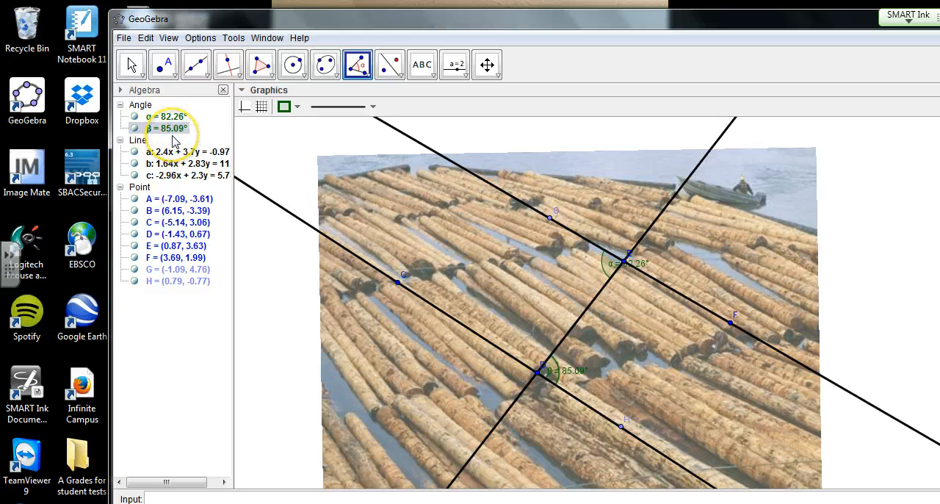
# - Set the rounding to 1 decimal place
pyautogui.click(200, 41)
pyautogui.moveTo(252, 89)
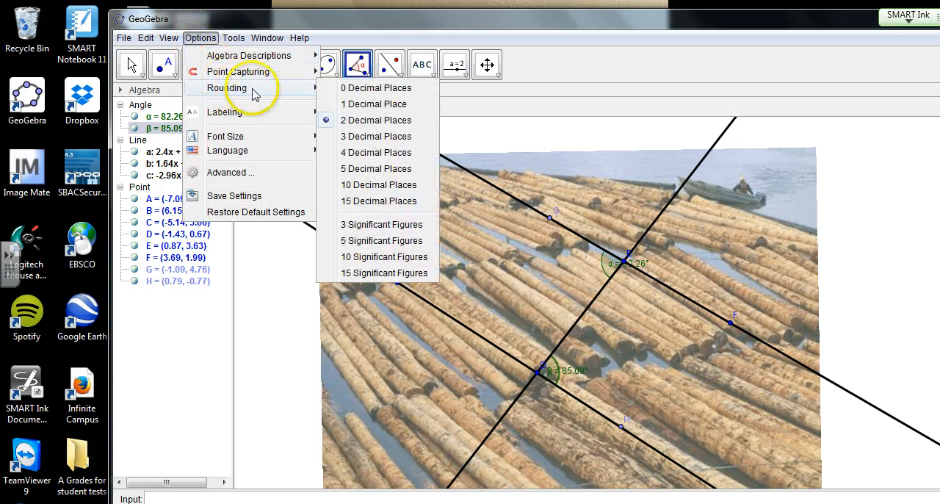
pyautogui.click(371, 105)
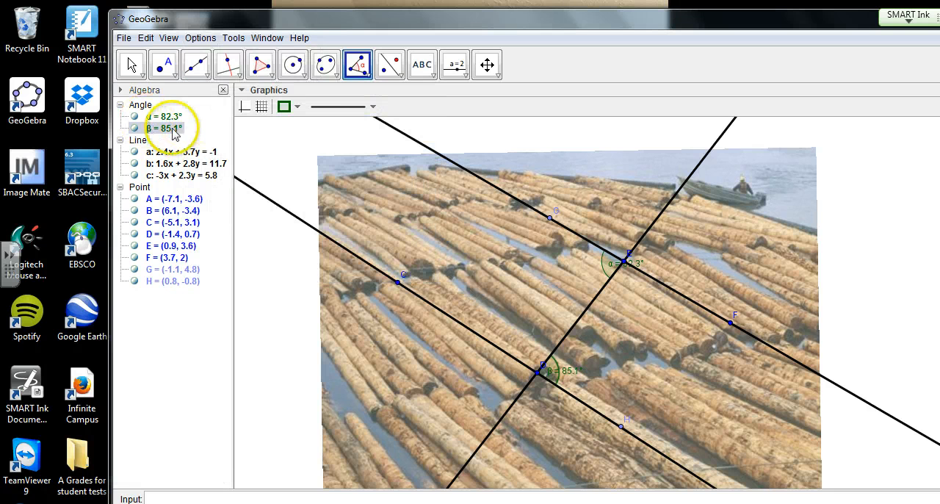
# - Try moving point F slightly to adjust the upper log line, and undo the recent changes
pyautogui.click(551, 219)
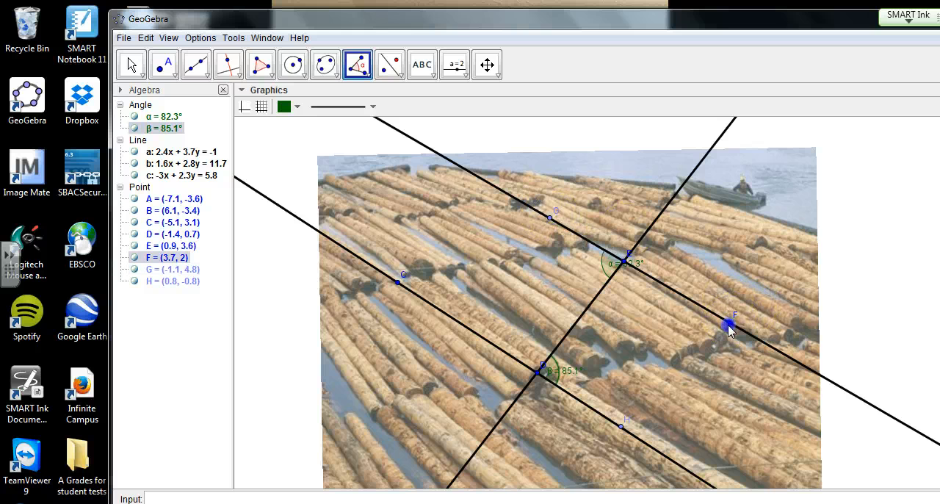
pyautogui.click(131, 65)
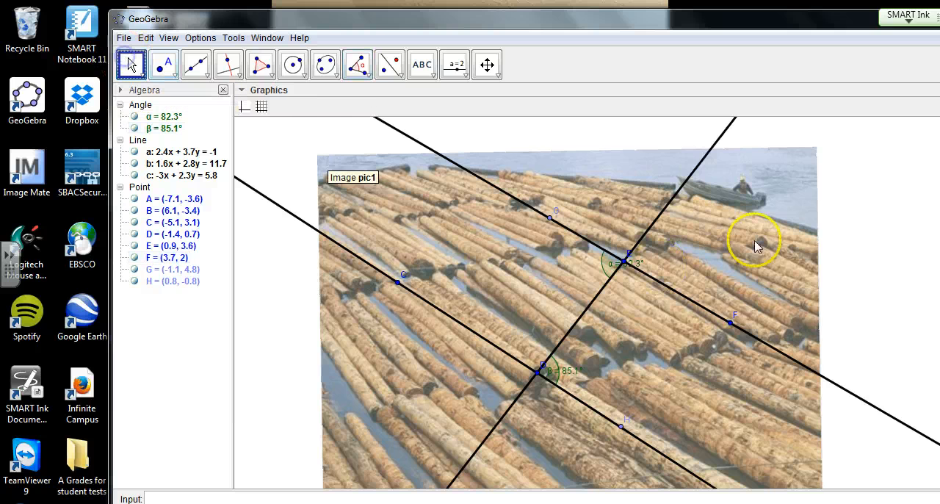
pyautogui.moveTo(729, 330); pyautogui.dragTo(731, 328)
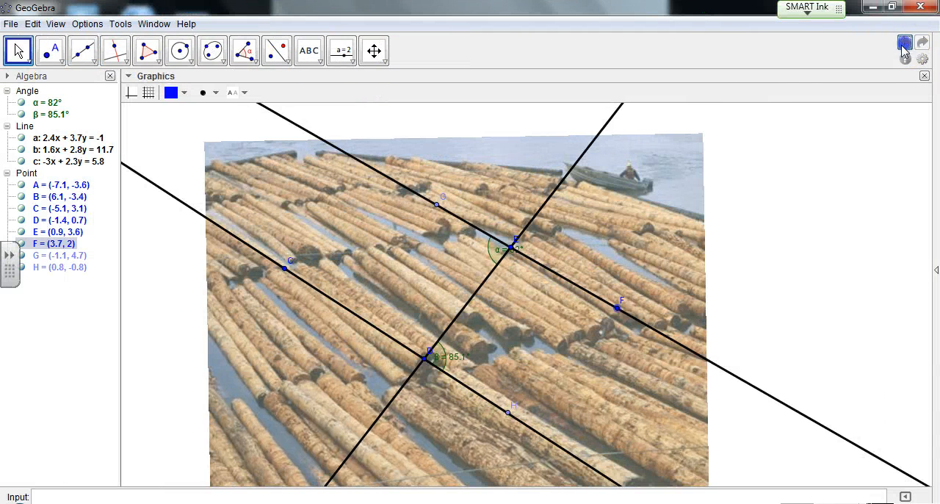
pyautogui.click(903, 45)
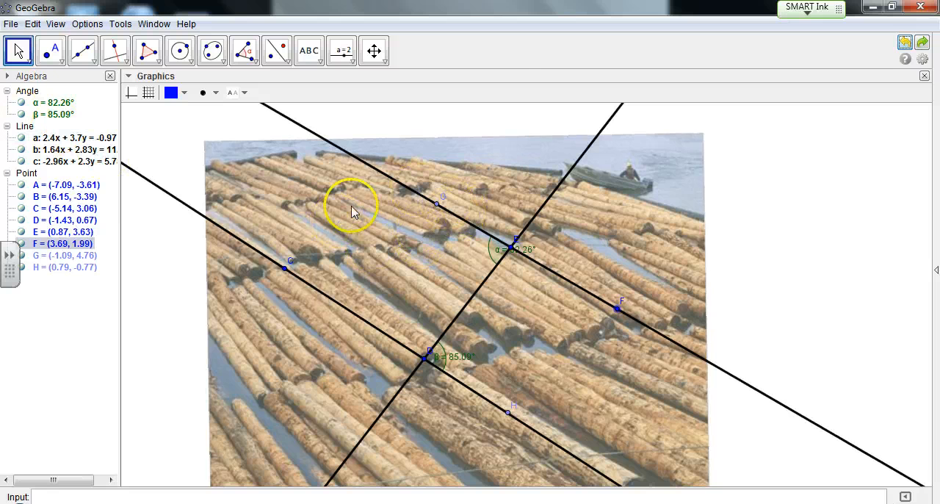
# - Insert the text "The logs aren't parallel because the alternate interior angles are not congruent" and move it onto the picture near point D
pyautogui.click(306, 51)
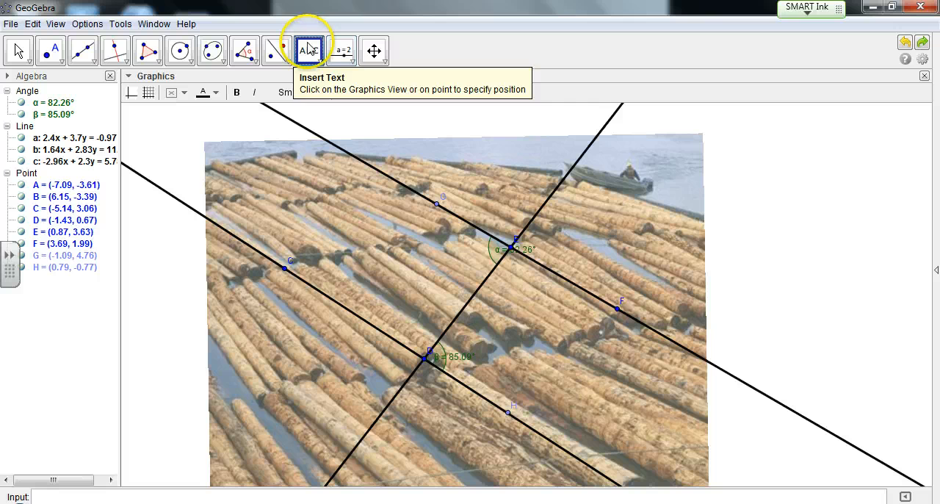
pyautogui.click(750, 186)
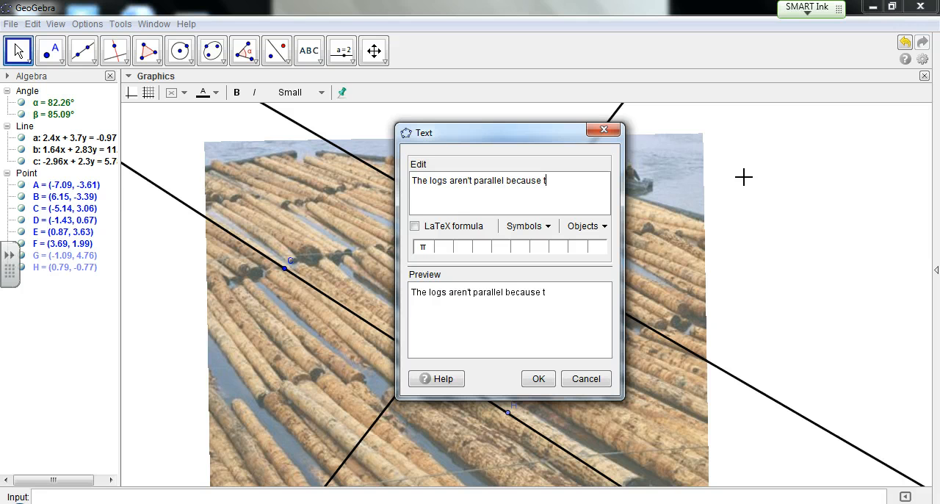
pyautogui.write('alternat')
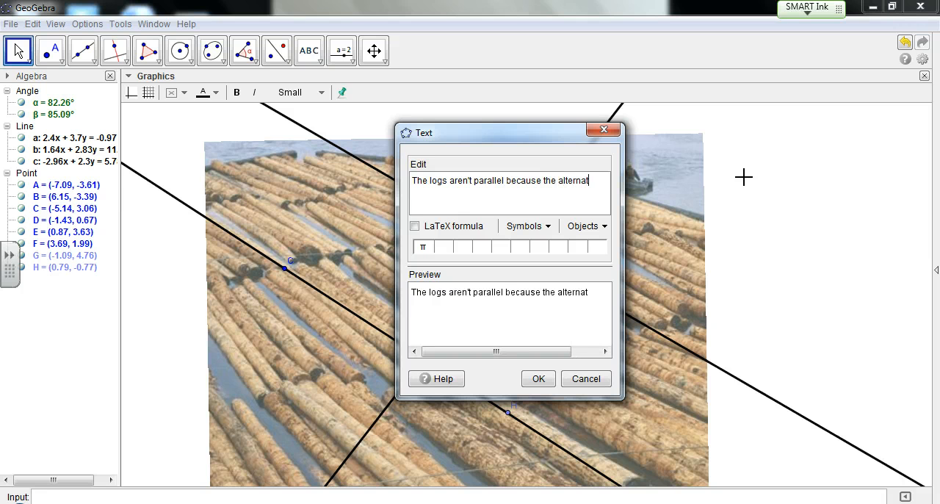
pyautogui.write('e interior angles are not congruent')
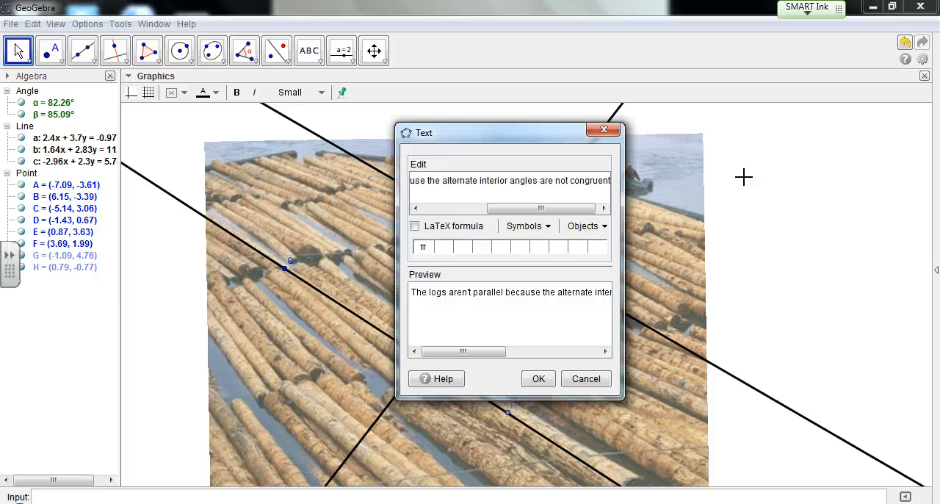
pyautogui.click(539, 378)
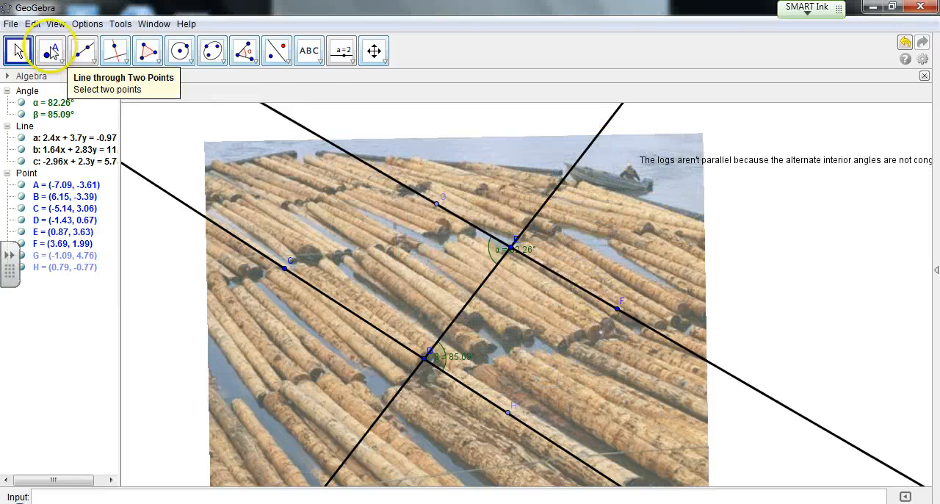
pyautogui.moveTo(756, 162); pyautogui.dragTo(458, 362)
# - Move point F to about (3.69, 1.8) to match the alternate interior angles, and set the rounding to 1 decimal place
pyautogui.click(620, 310)
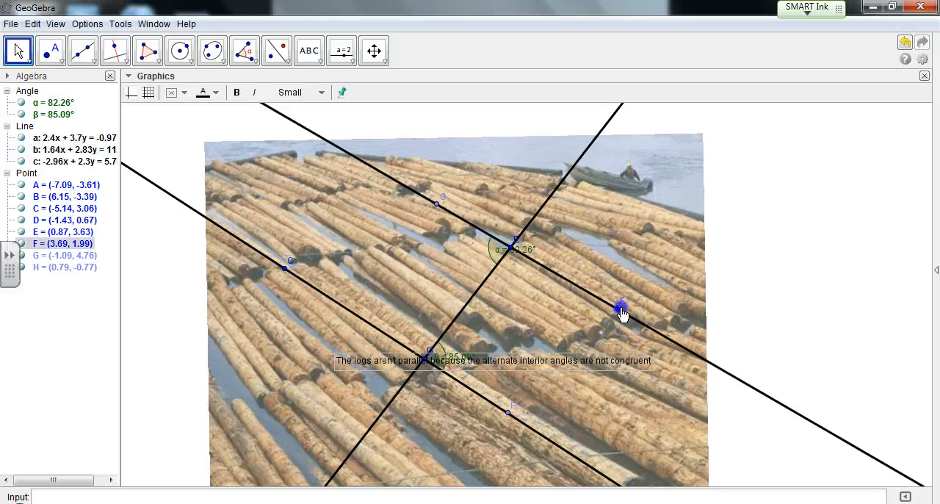
pyautogui.moveTo(620, 312); pyautogui.dragTo(618, 323)
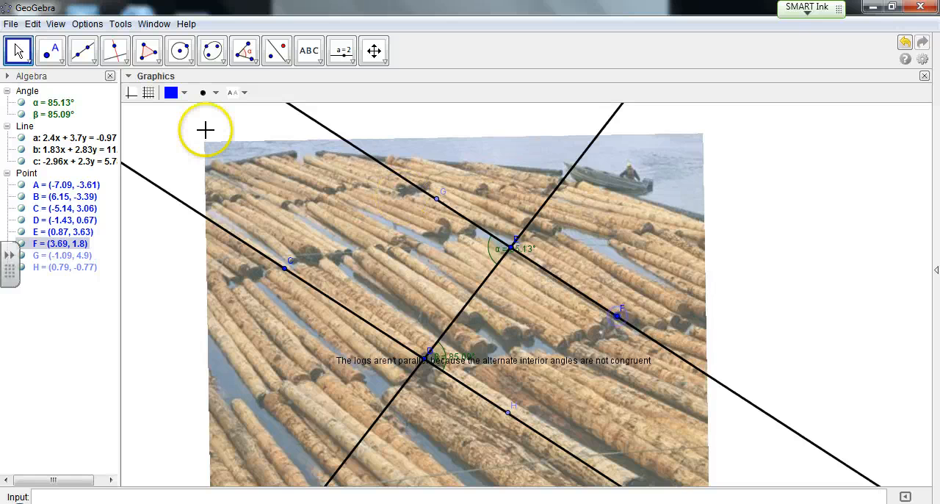
pyautogui.click(86, 24)
pyautogui.moveTo(110, 74)
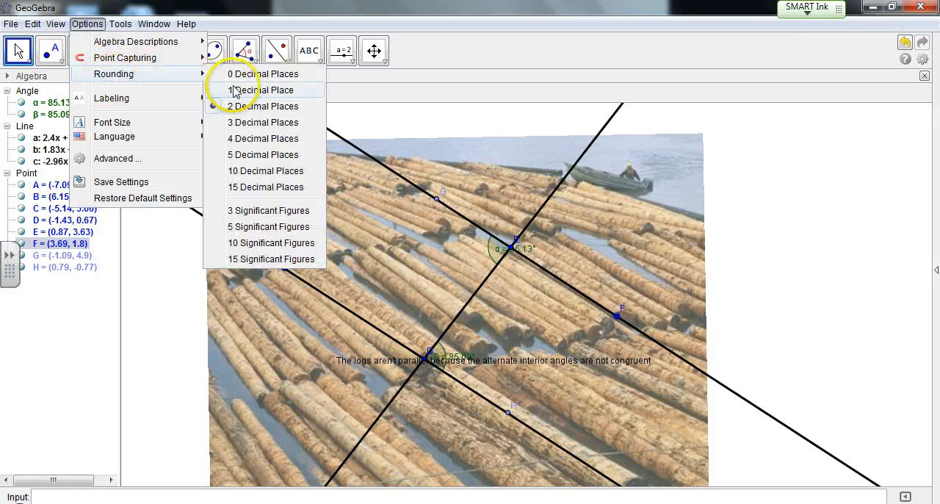
pyautogui.click(260, 90)
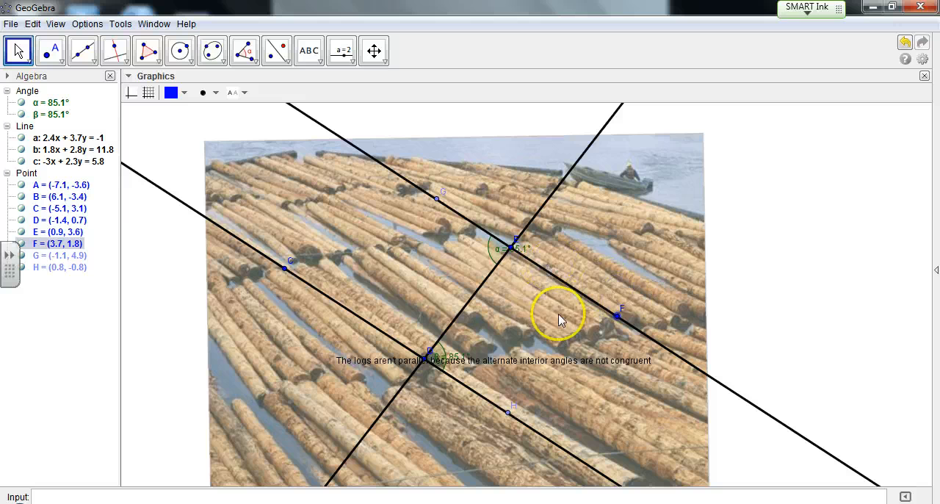